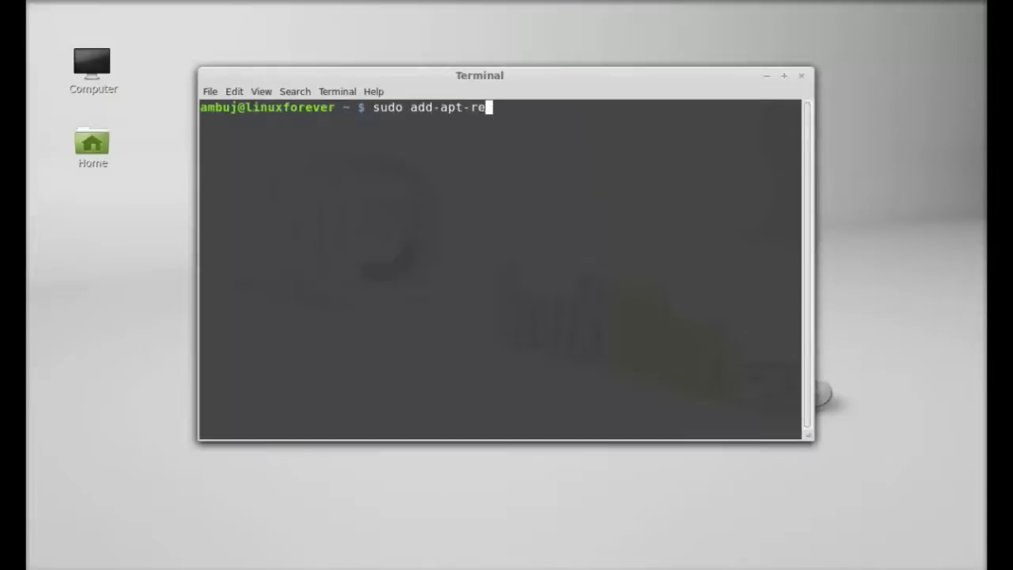
Add the ppa:wiznote-team repository with sudo add-apt-repository, authenticating and confirming the addition.
{"action": "type", "text": "tory ppa"}
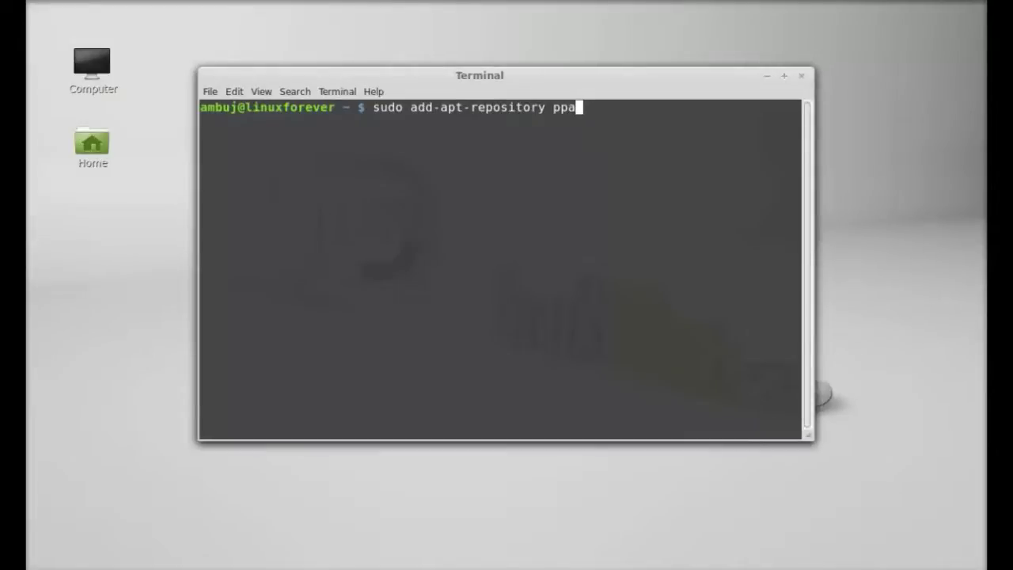
{"action": "type", "text": ":wiznote-tea"}
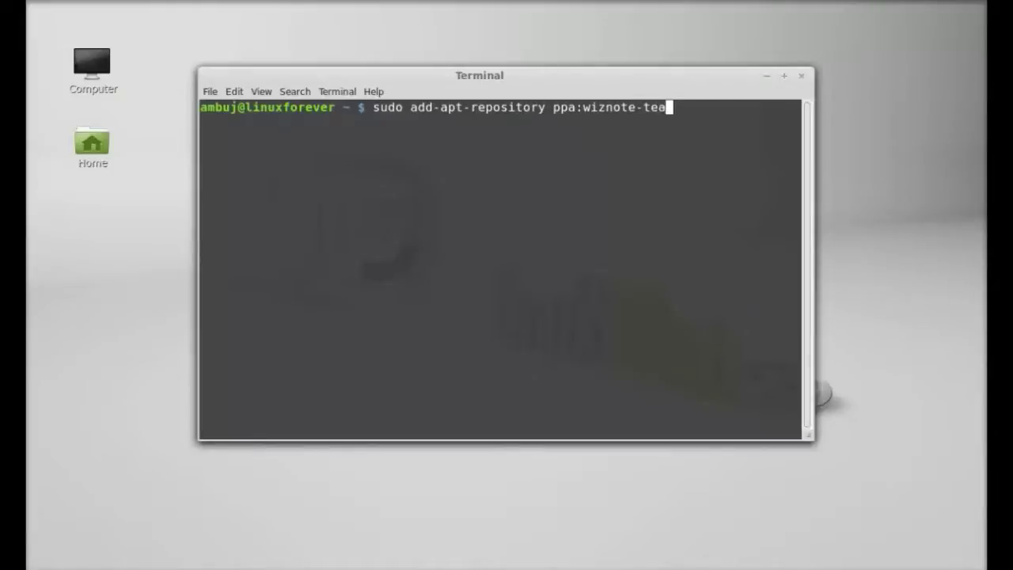
{"action": "type", "text": "m"}
{"action": "key", "text": "Return"}
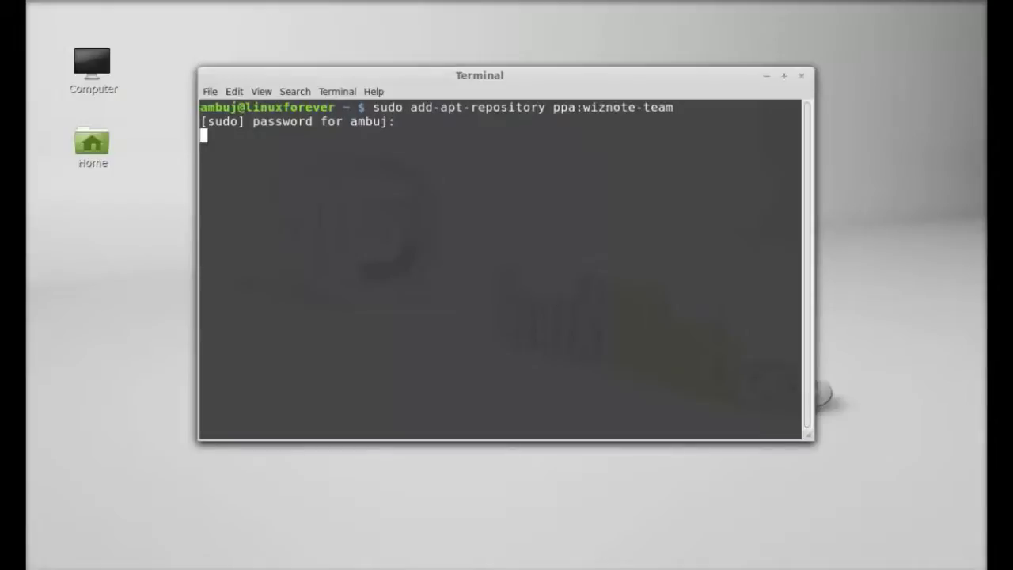
{"action": "key", "text": "Return"}
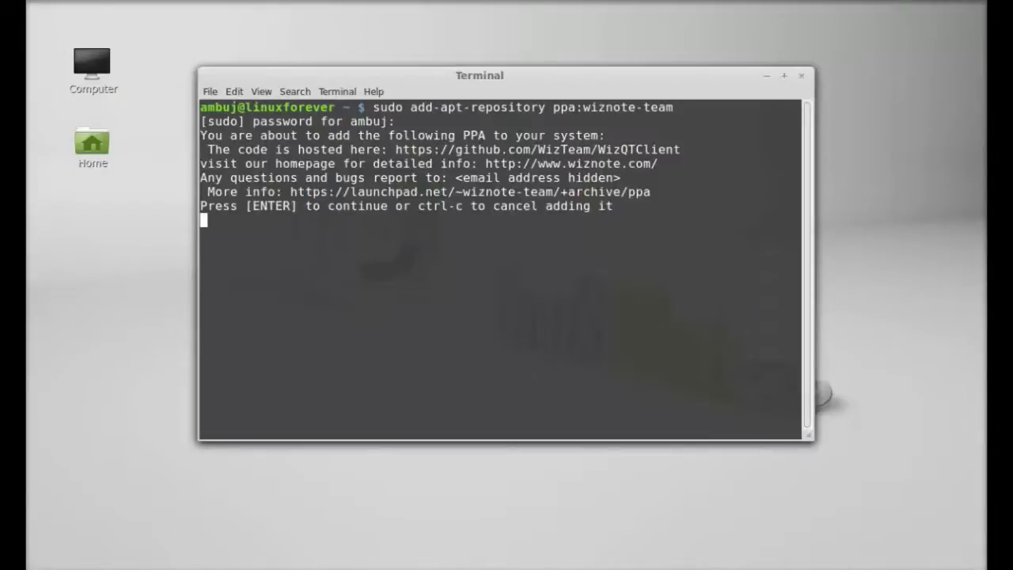
{"action": "key", "text": "Return"}
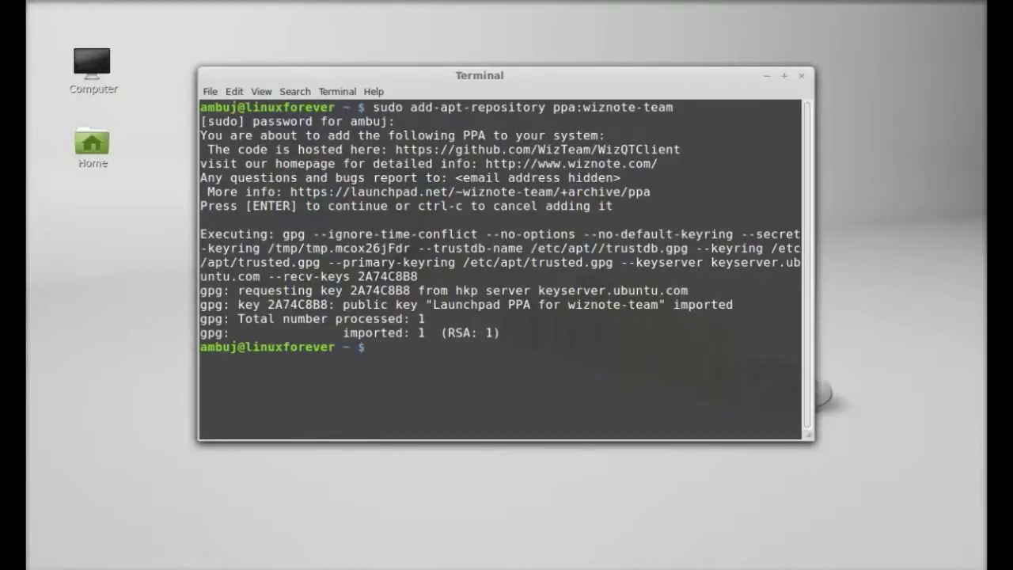
{"action": "type", "text": "sudo apt-get update"}
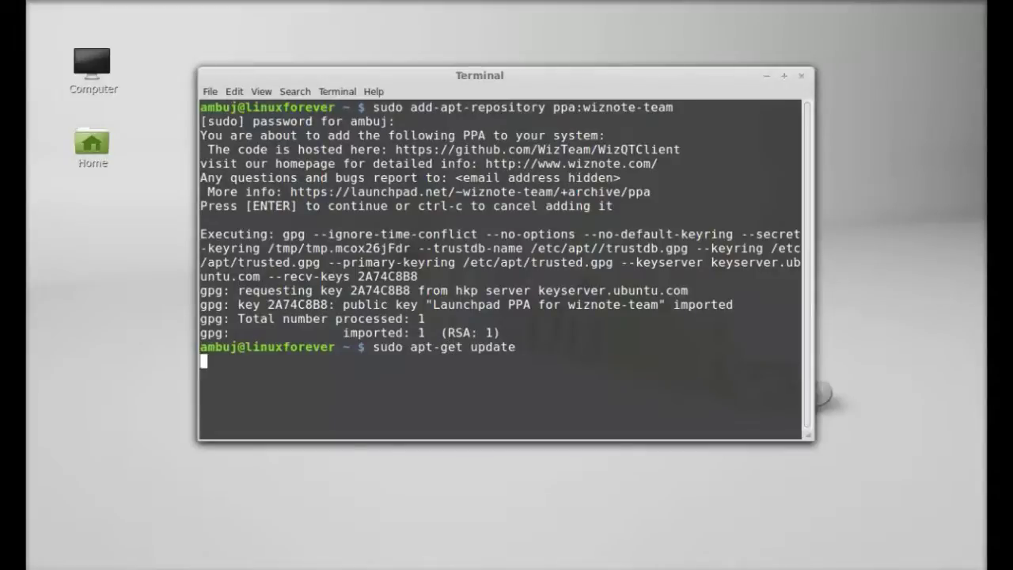
Update package lists and install the wiznote package with apt-get, then close the Terminal.
{"action": "key", "text": "Return"}
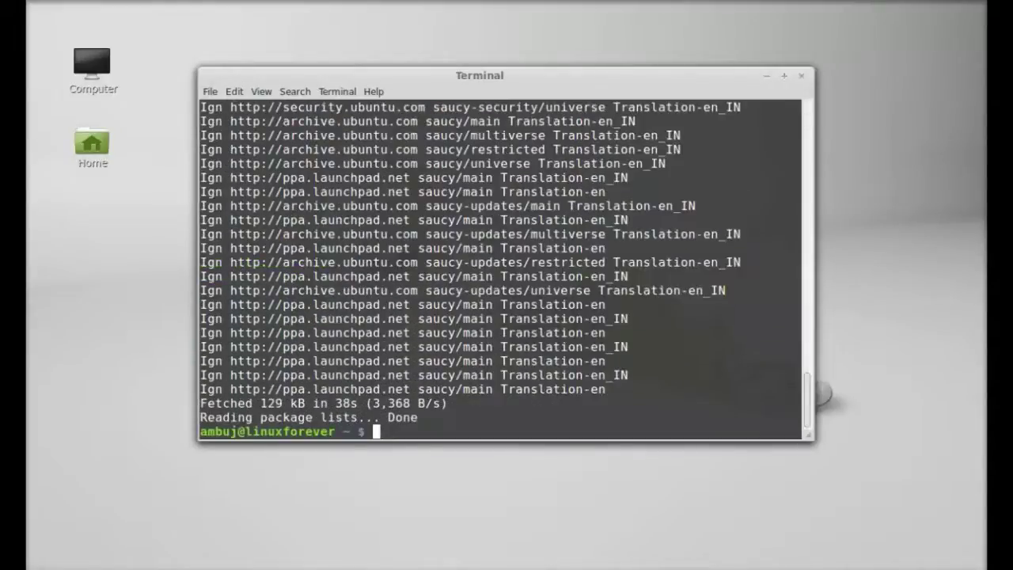
{"action": "type", "text": "sudo apt-ge"}
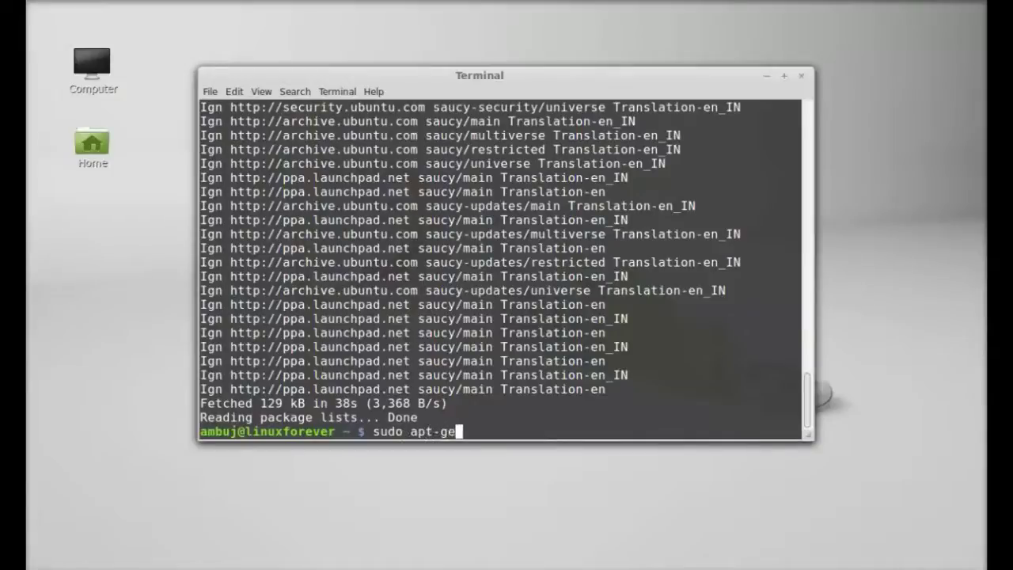
{"action": "type", "text": "t install"}
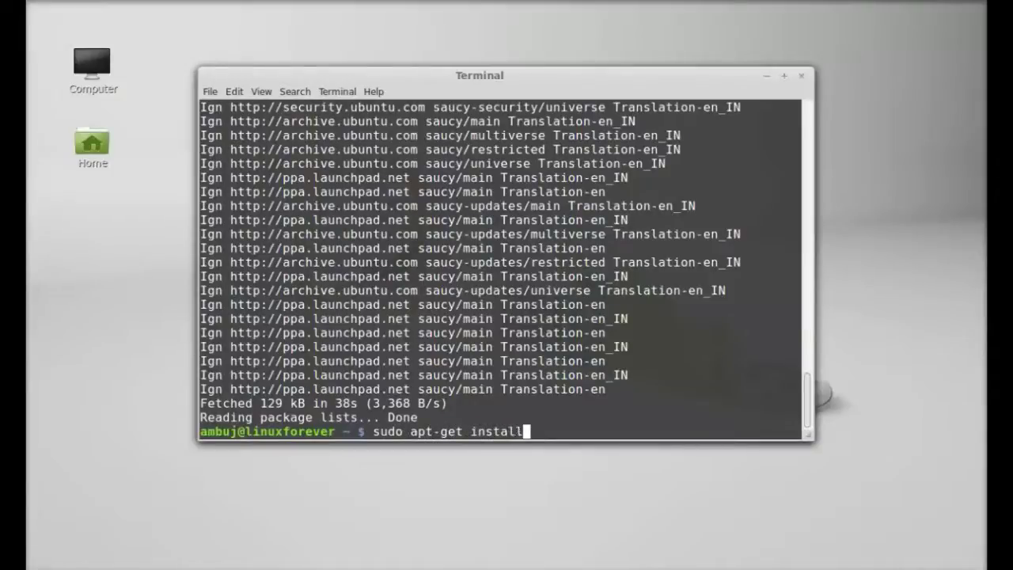
{"action": "type", "text": " wiznote"}
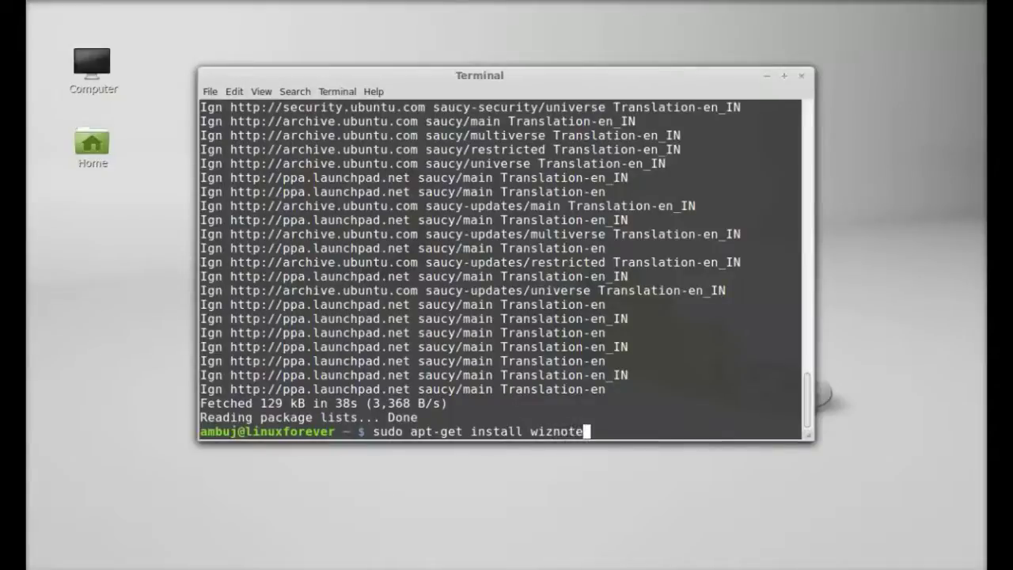
{"action": "key", "text": "Return"}
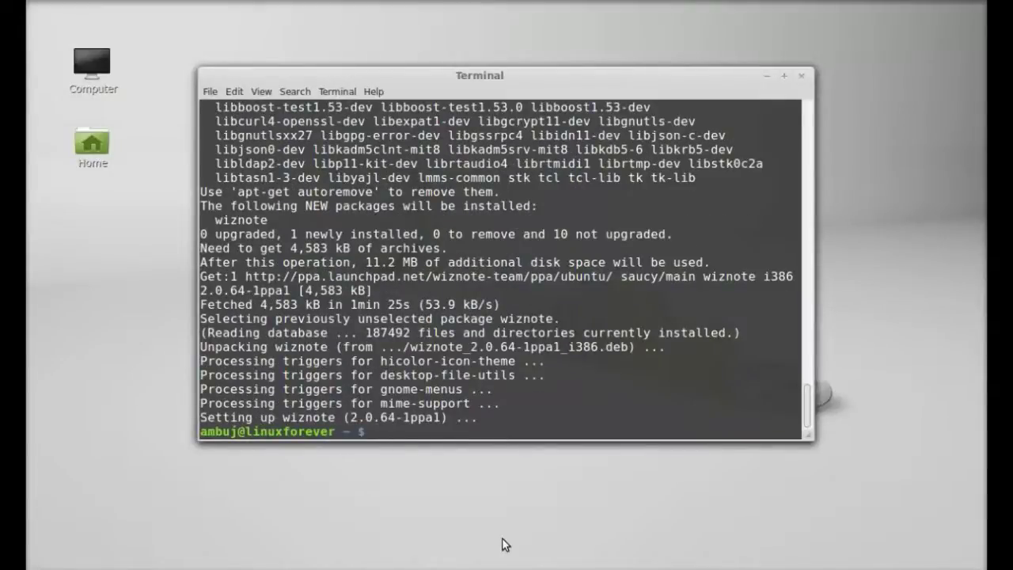
{"action": "left_click", "coordinate": [802, 75]}
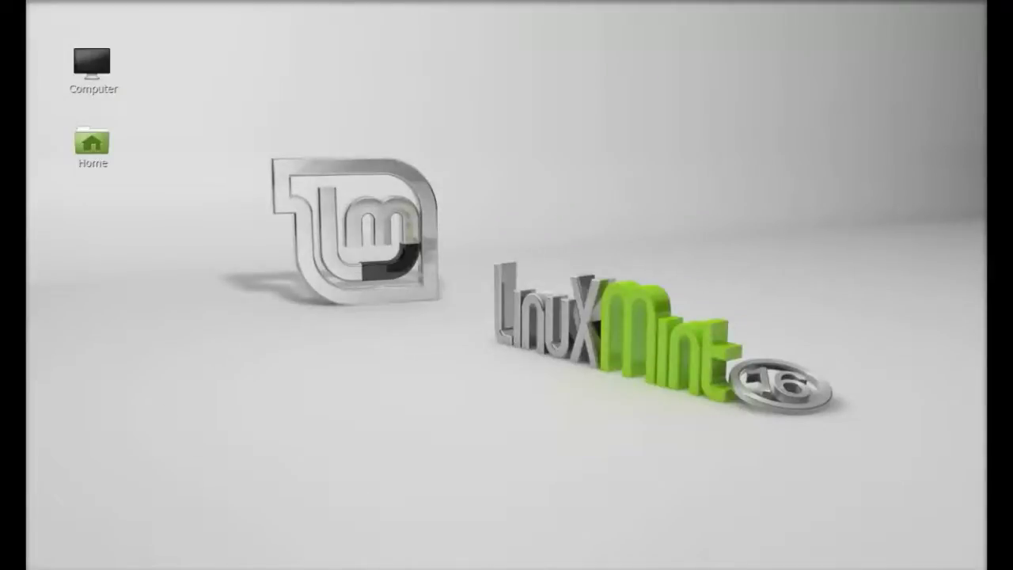
Search the Cinnamon menu for 'wiz' and launch WizNote.
{"action": "key", "text": "super"}
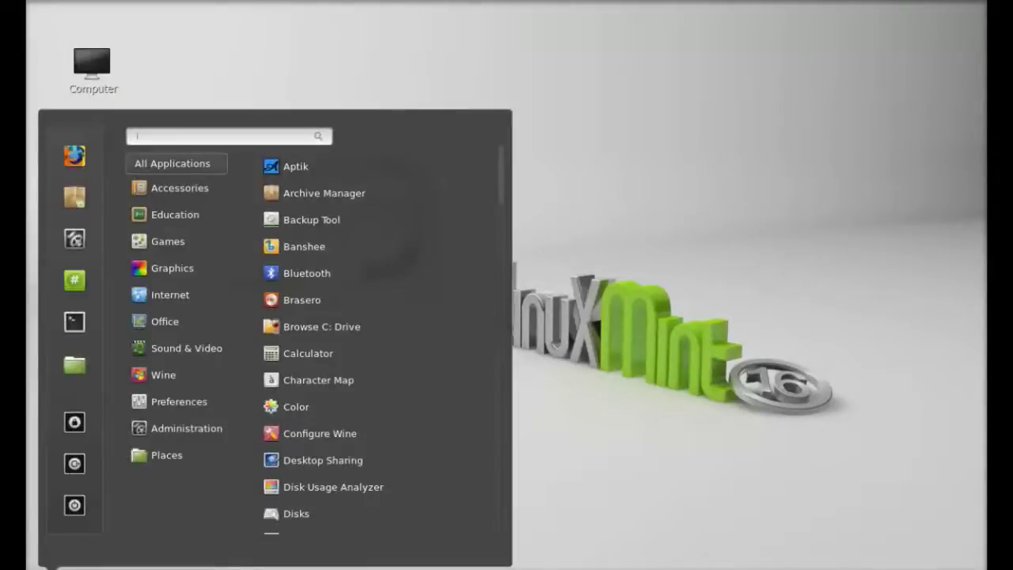
{"action": "type", "text": "wize"}
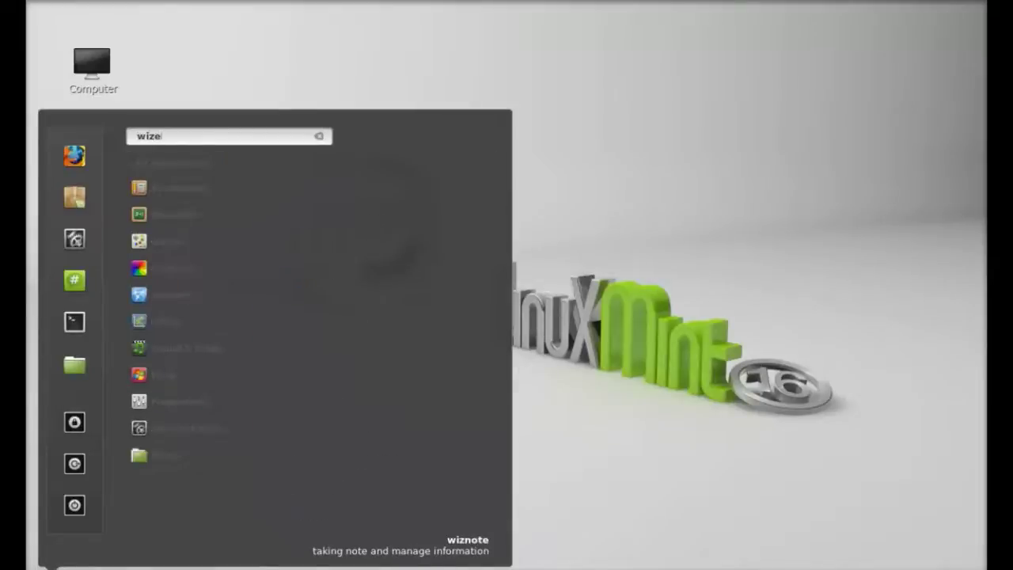
{"action": "key", "text": "BackSpace"}
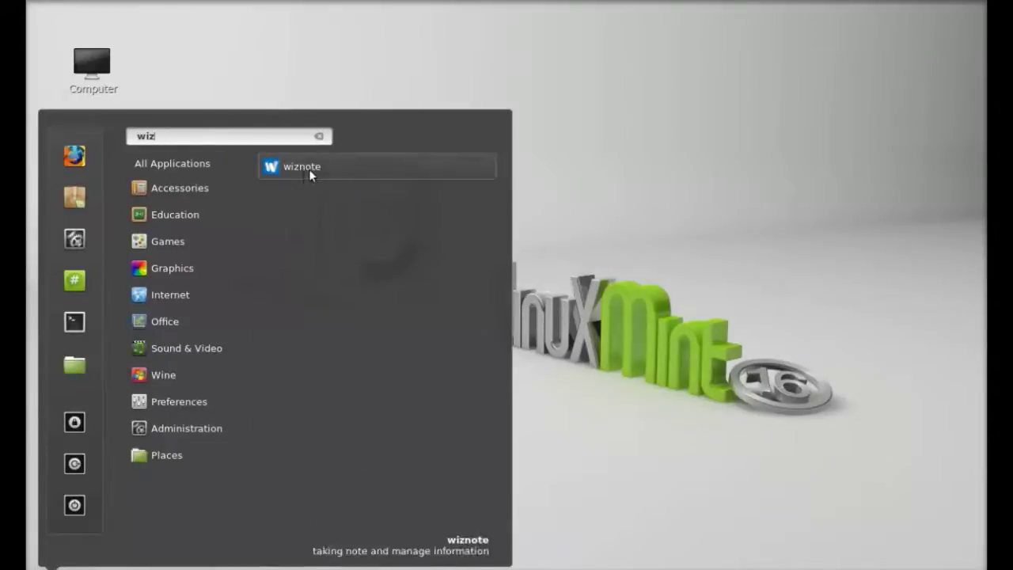
{"action": "left_click", "coordinate": [400, 162]}
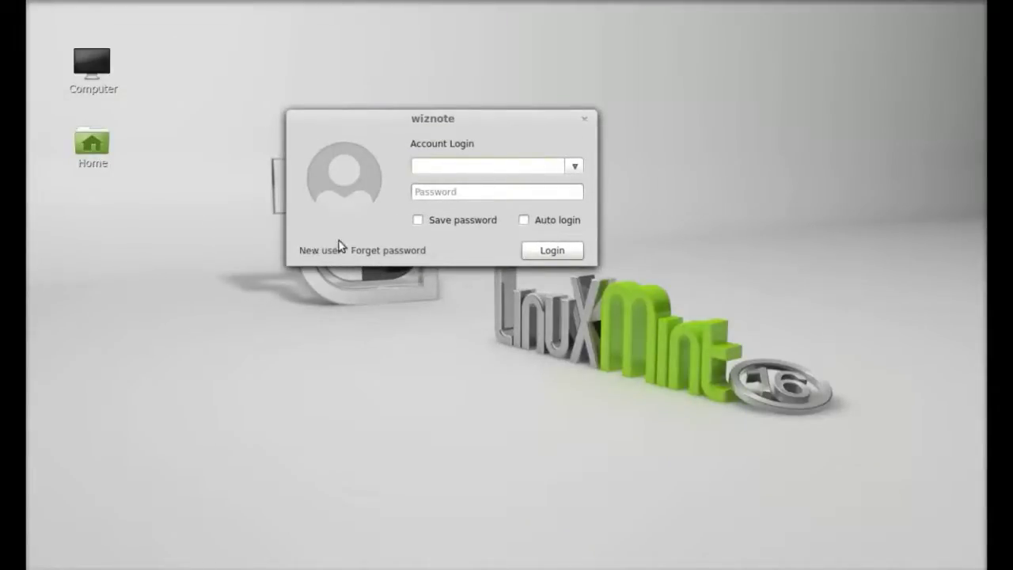
Start a new WizNote account and fill in the User ID, Password and Confirm Password fields.
{"action": "left_click", "coordinate": [318, 253]}
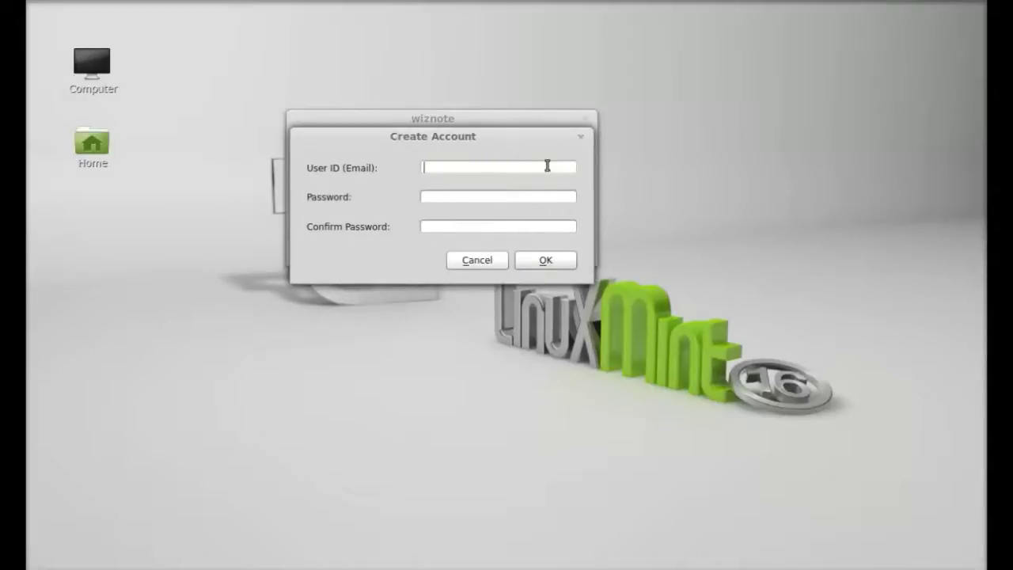
{"action": "left_click", "coordinate": [491, 199]}
{"action": "left_click", "coordinate": [489, 226]}
{"action": "left_click", "coordinate": [476, 165]}
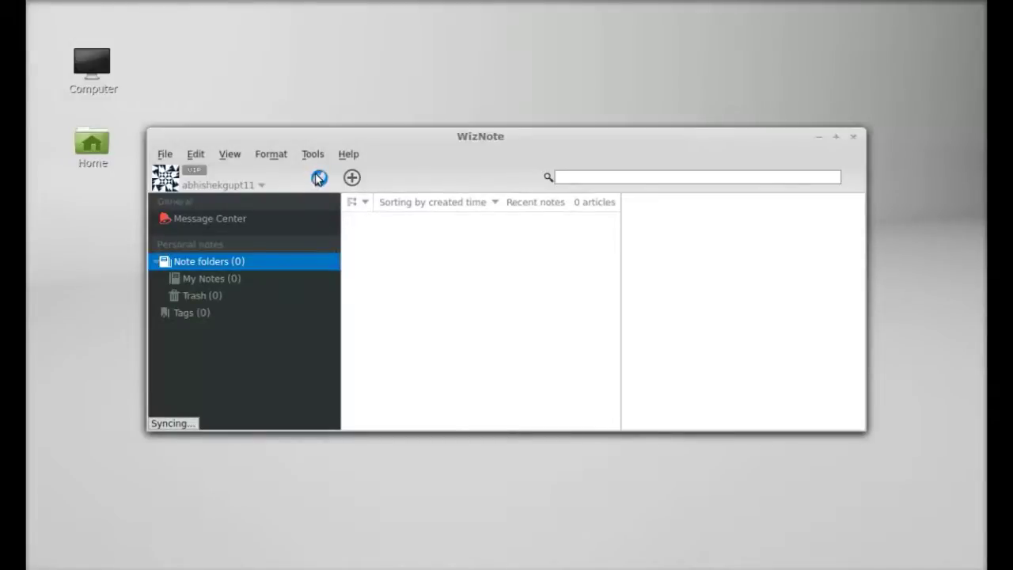
Create a note reading 'the first note on wiznote' and switch it to reading view.
{"action": "left_click_drag", "start_coordinate": [509, 155], "coordinate": [543, 105]}
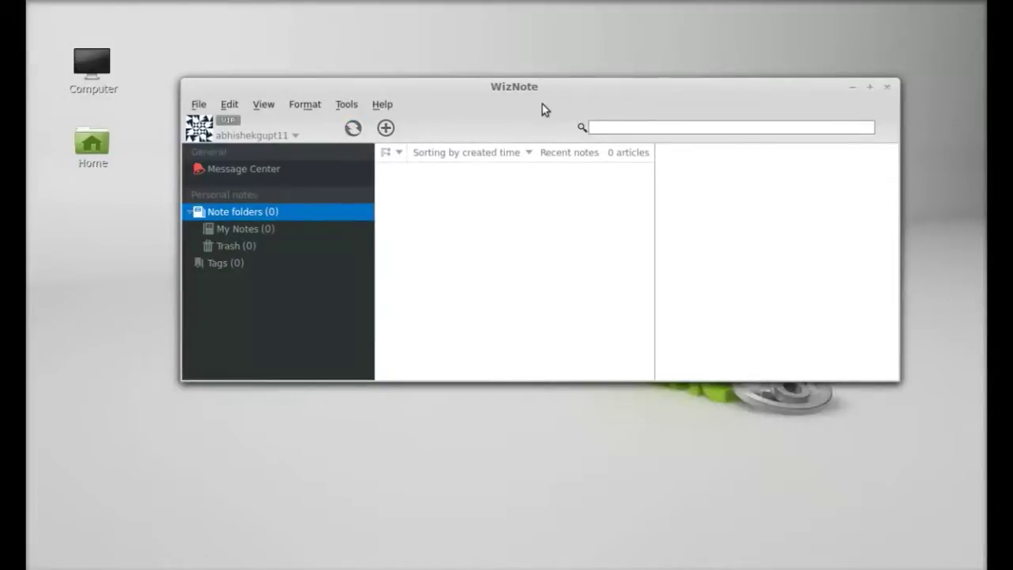
{"action": "left_click", "coordinate": [386, 129]}
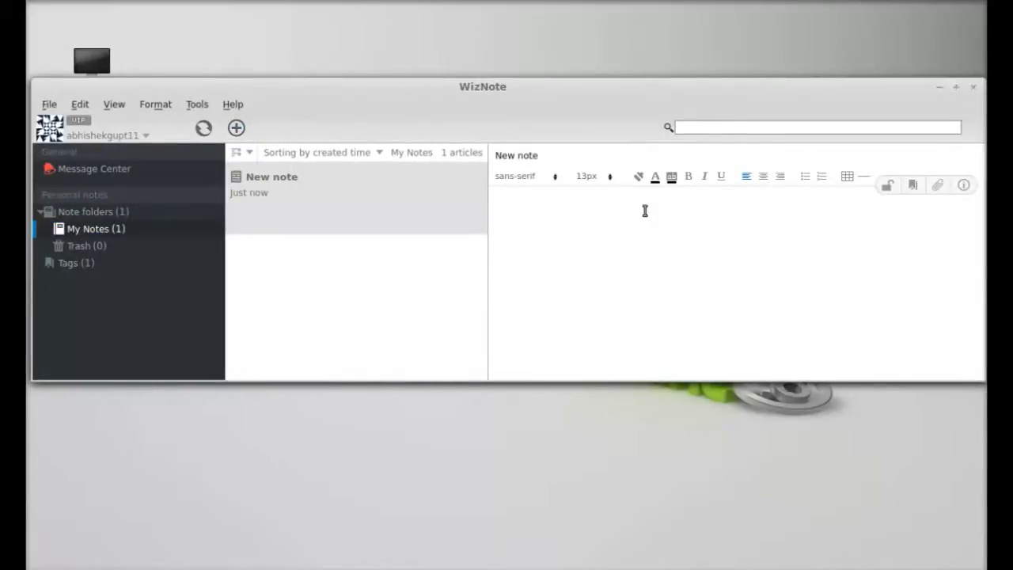
{"action": "type", "text": "the first note on wiznote"}
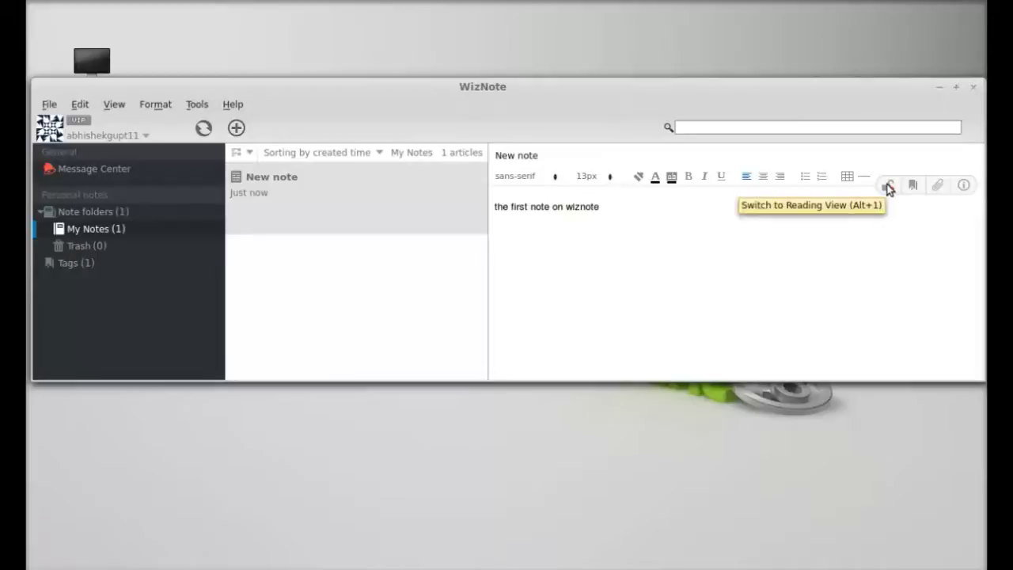
{"action": "left_click", "coordinate": [888, 186]}
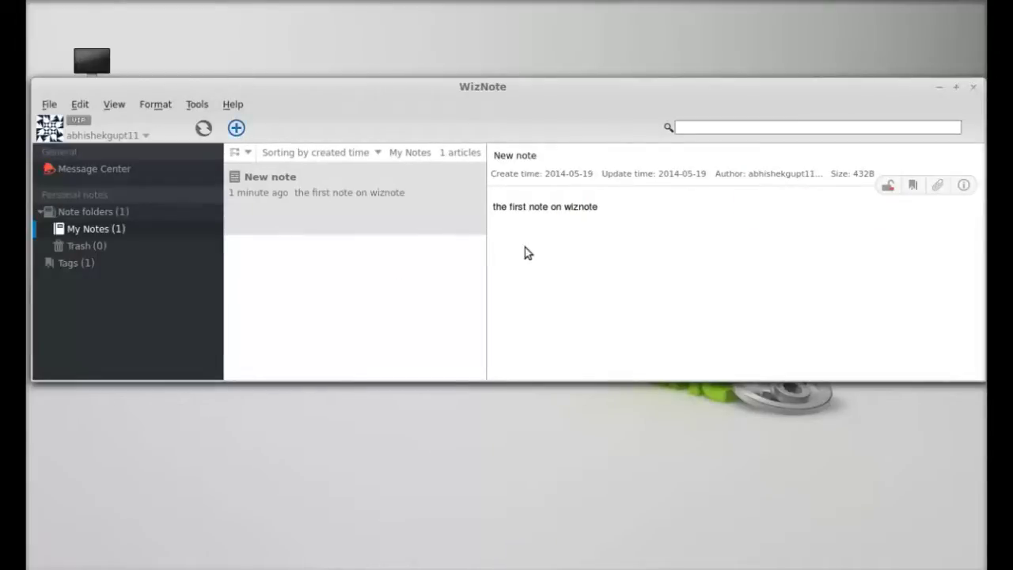
Write 'A new note iodjflsf oiosfs f' in the second note and attach Pictures/TUX.png.
{"action": "type", "text": "A new "}
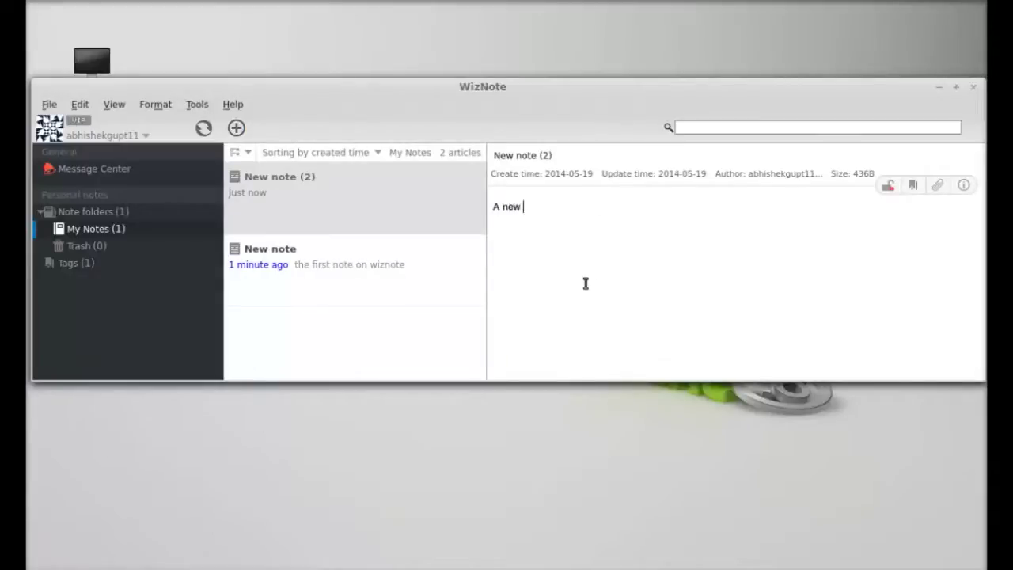
{"action": "type", "text": "note iodjflsf oiosfs f"}
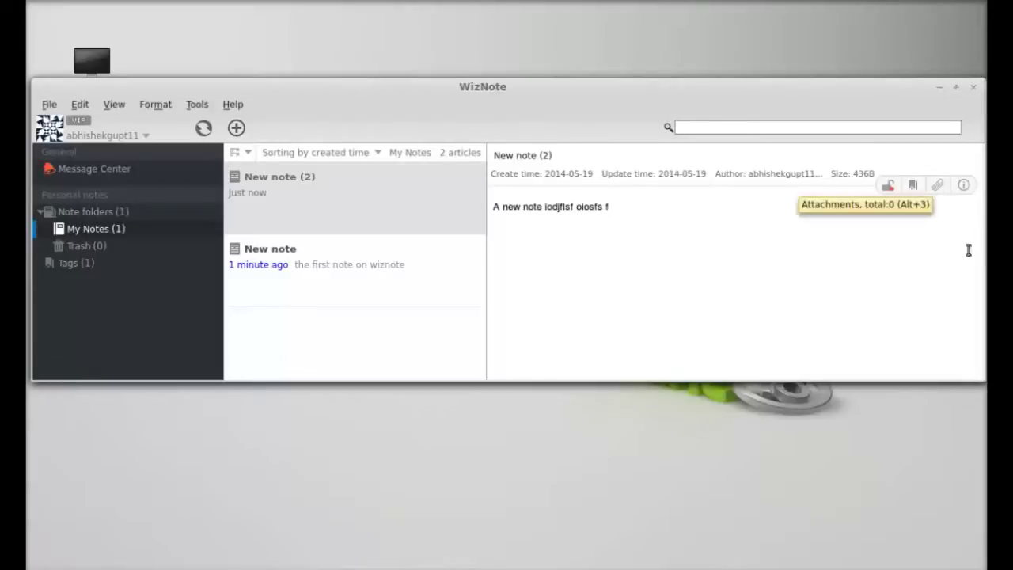
{"action": "left_click", "coordinate": [940, 185]}
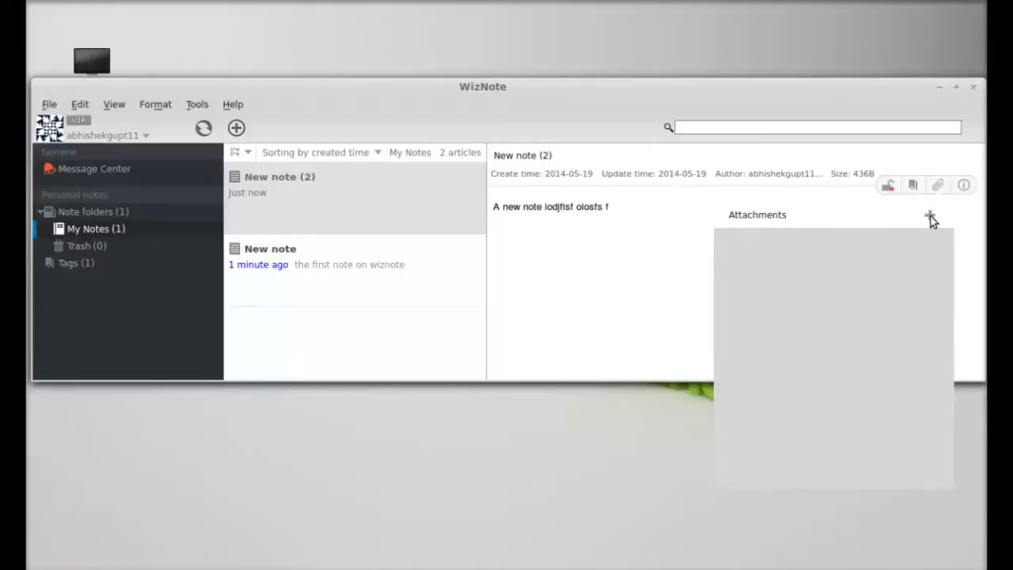
{"action": "left_click", "coordinate": [932, 218]}
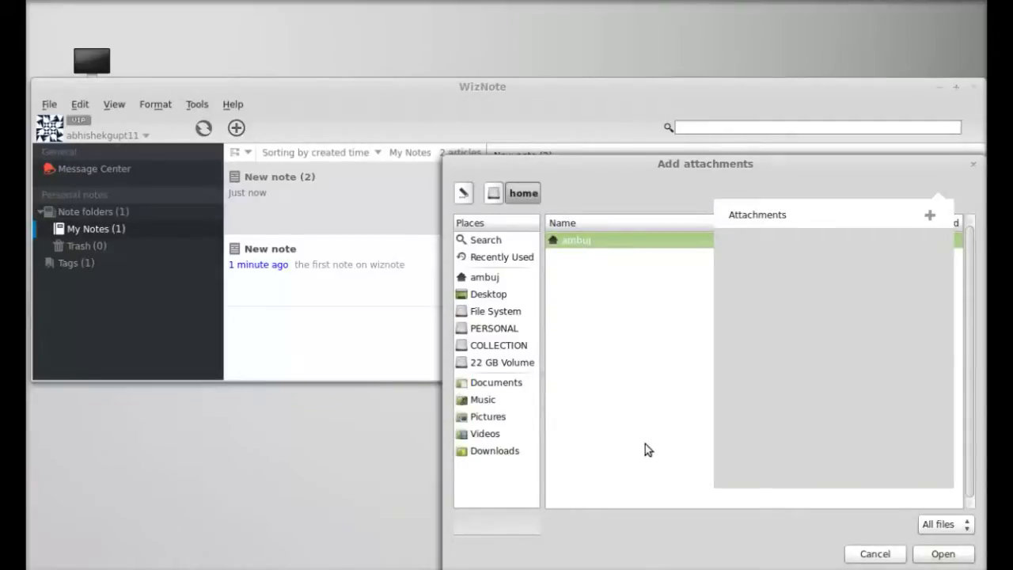
{"action": "left_click", "coordinate": [498, 417]}
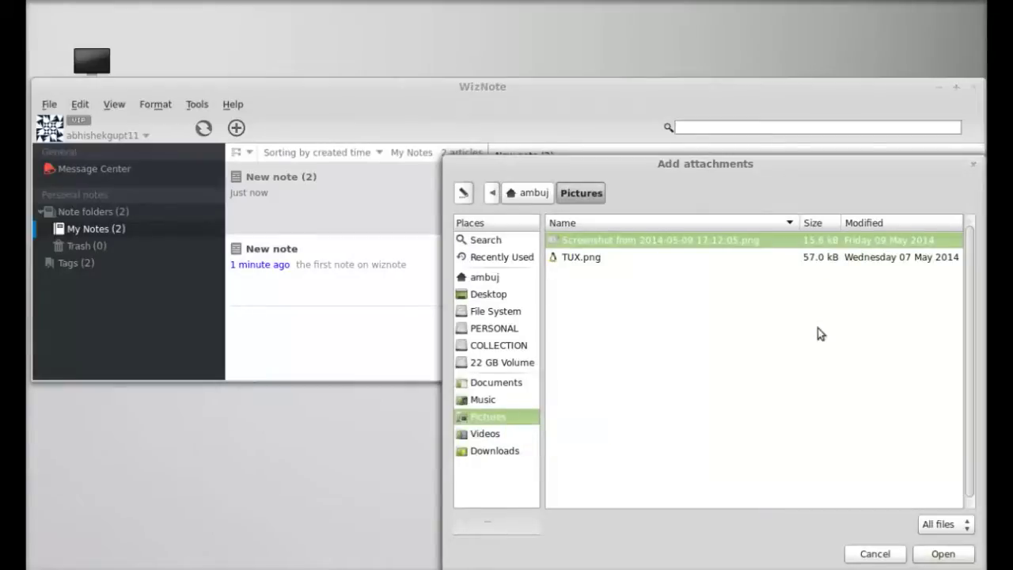
{"action": "left_click", "coordinate": [571, 257]}
{"action": "left_click", "coordinate": [958, 557]}
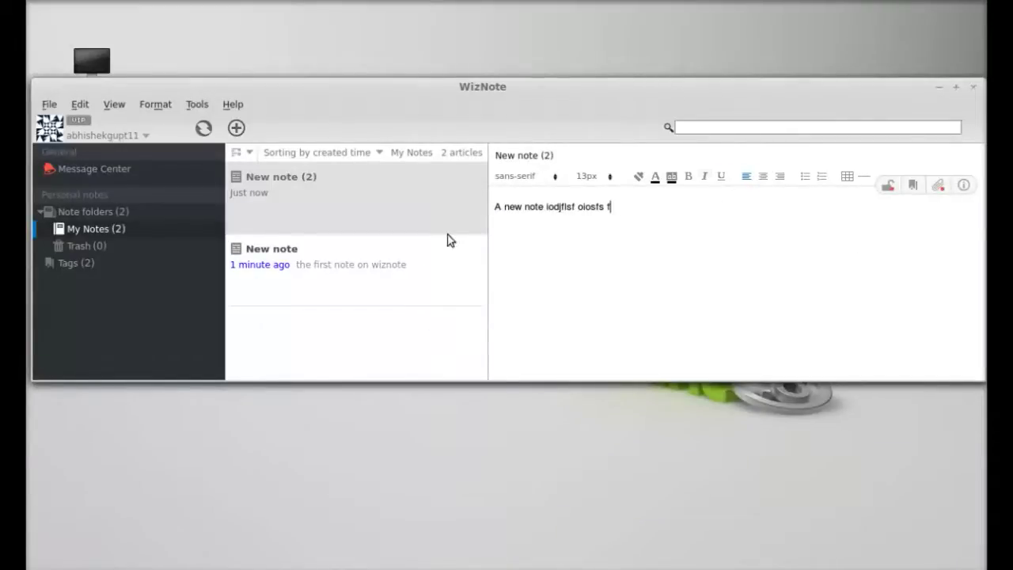
Append 'wdw' to the note body and give the note the tag 'random'.
{"action": "type", "text": "wdw"}
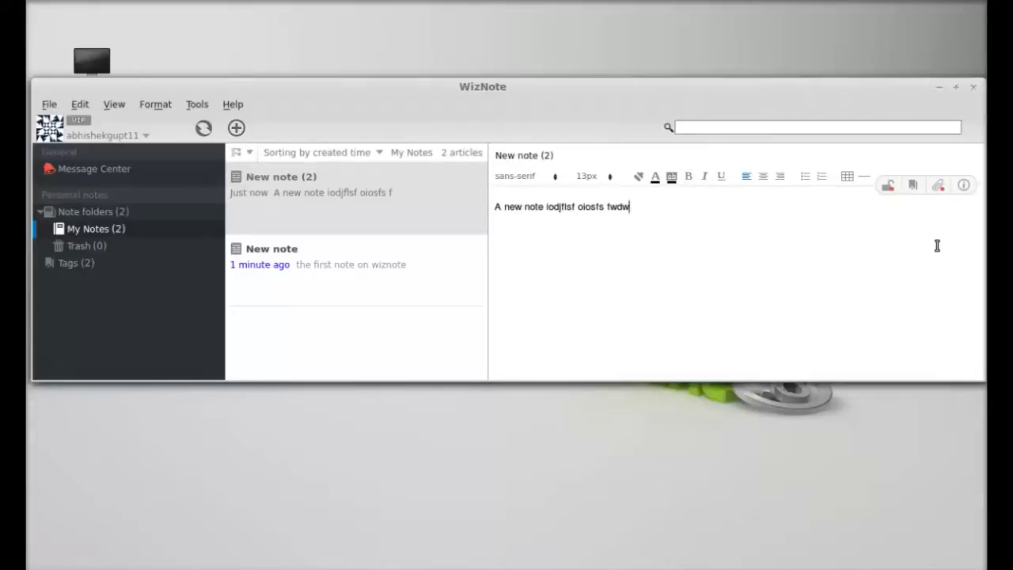
{"action": "left_click", "coordinate": [913, 185]}
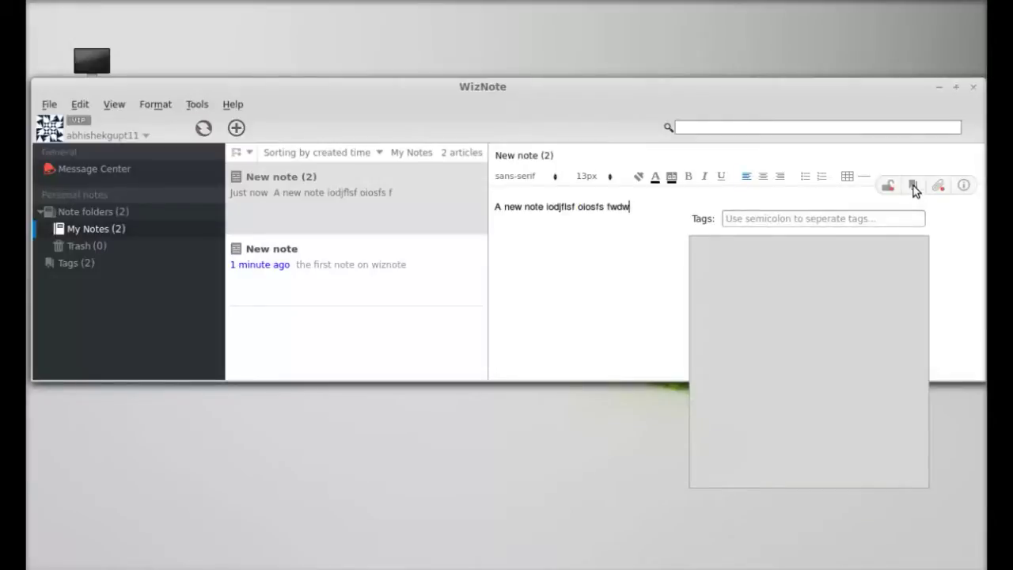
{"action": "left_click", "coordinate": [830, 221]}
{"action": "type", "text": "random"}
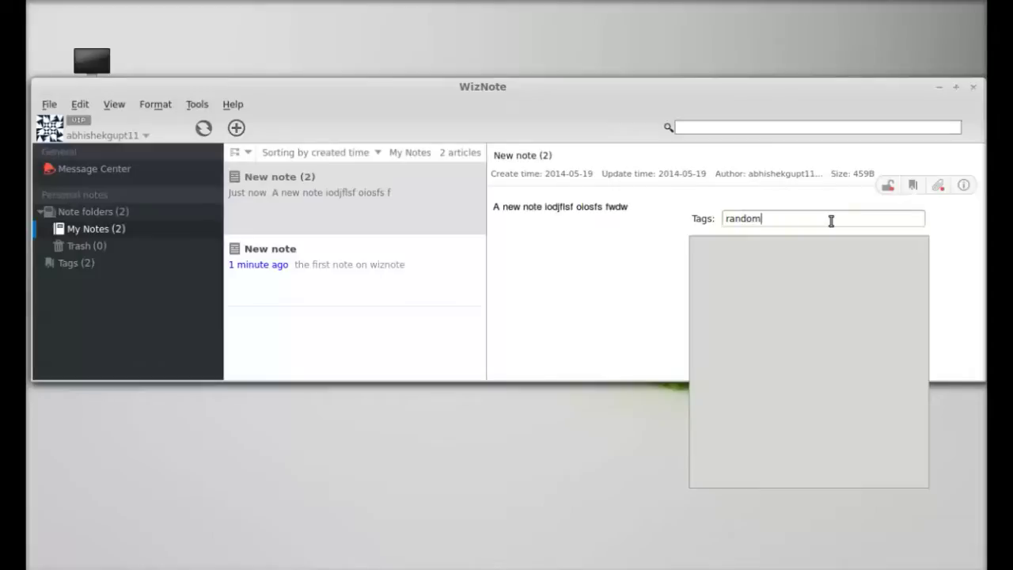
{"action": "key", "text": "Return"}
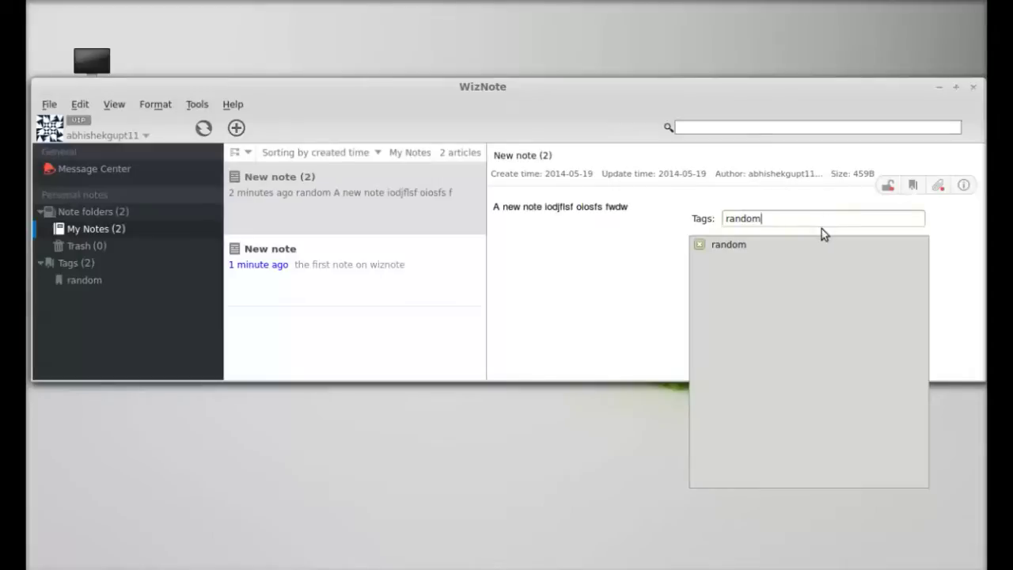
{"action": "left_click", "coordinate": [677, 226]}
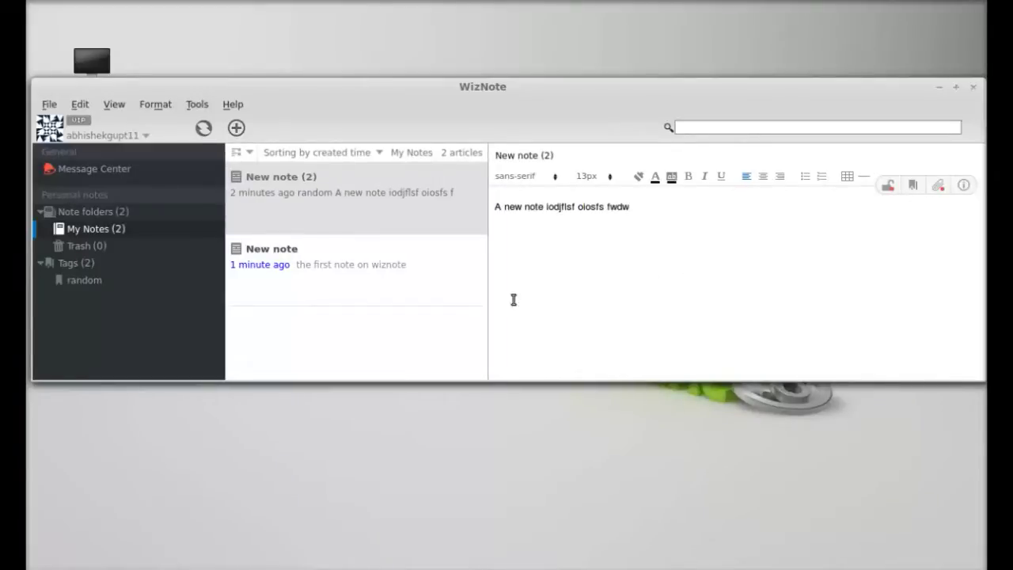
{"action": "mouse_move", "coordinate": [278, 84]}
{"action": "left_mouse_down"}
{"action": "mouse_move", "coordinate": [304, 83]}
{"action": "mouse_move", "coordinate": [273, 84]}
{"action": "left_mouse_up"}
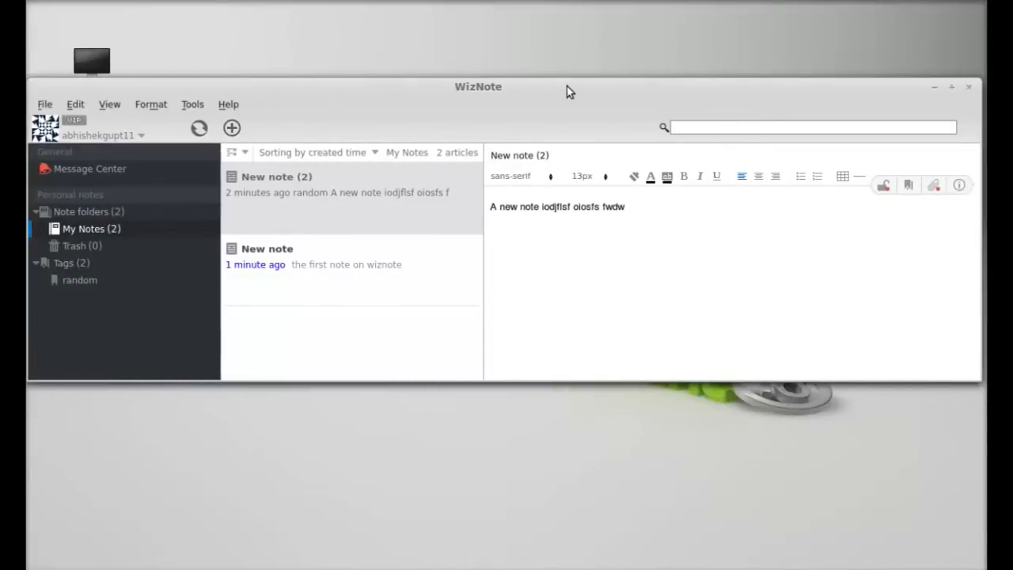
Shift the WizNote window back left and close it with its x button.
{"action": "left_click_drag", "start_coordinate": [566, 87], "coordinate": [541, 90]}
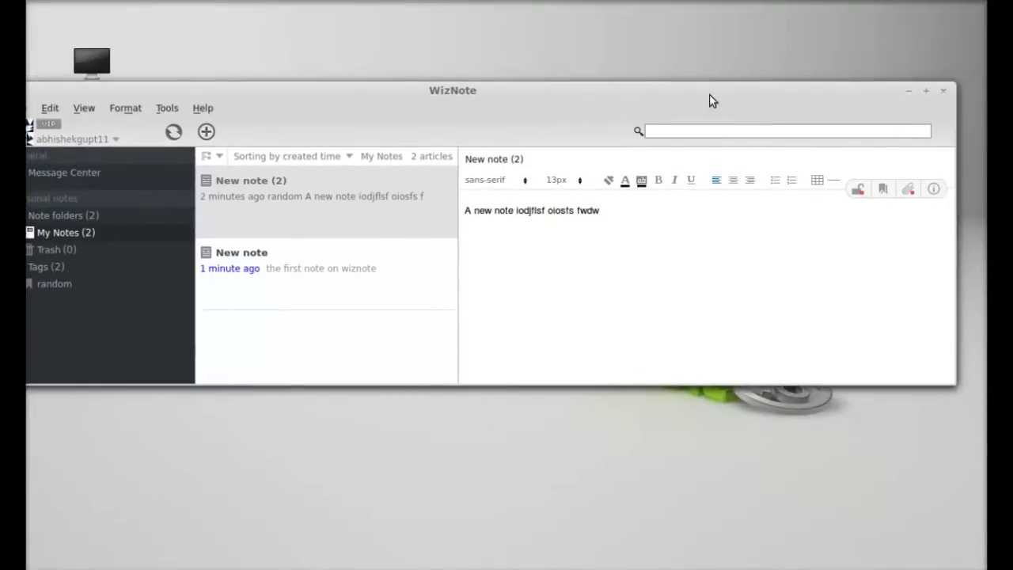
{"action": "left_click", "coordinate": [943, 94]}
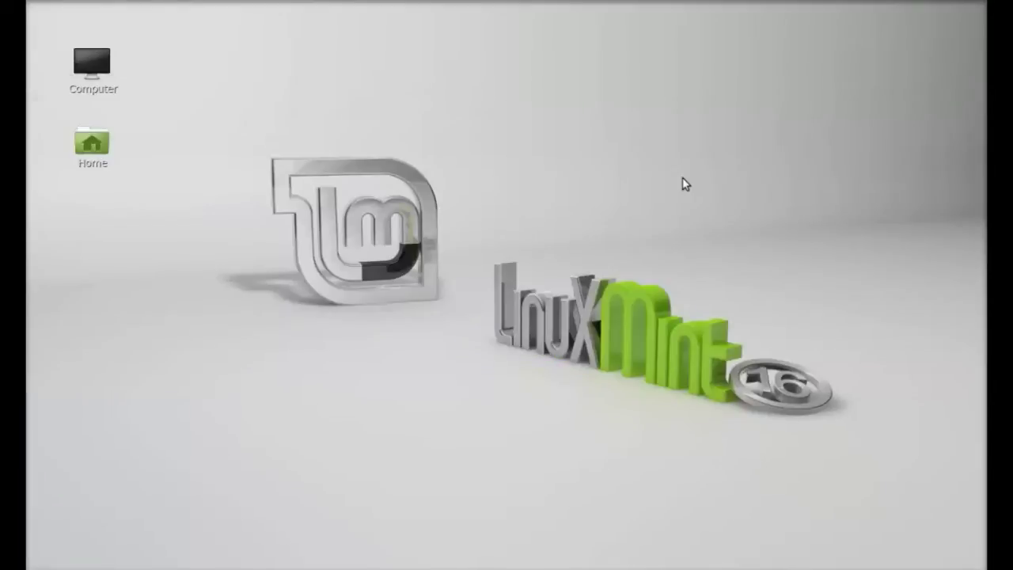